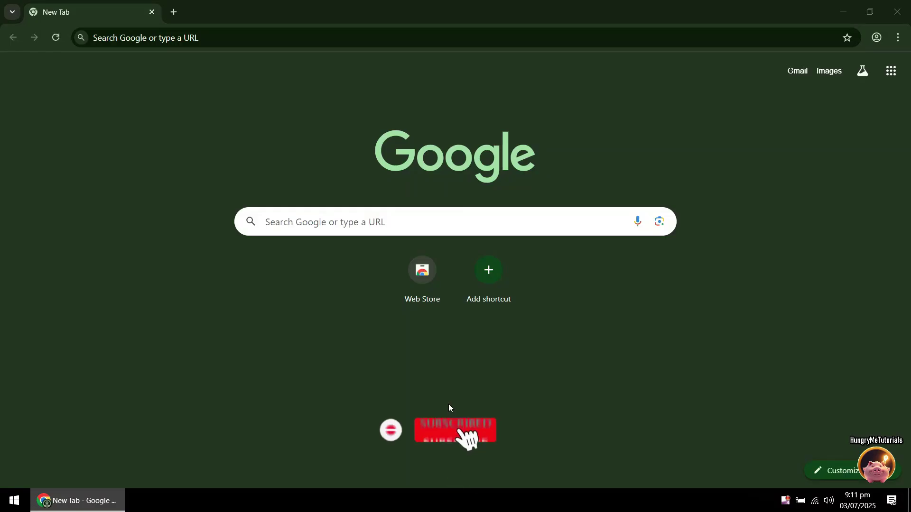
Go to the vnshare.top website in Chrome.
click(295, 39)
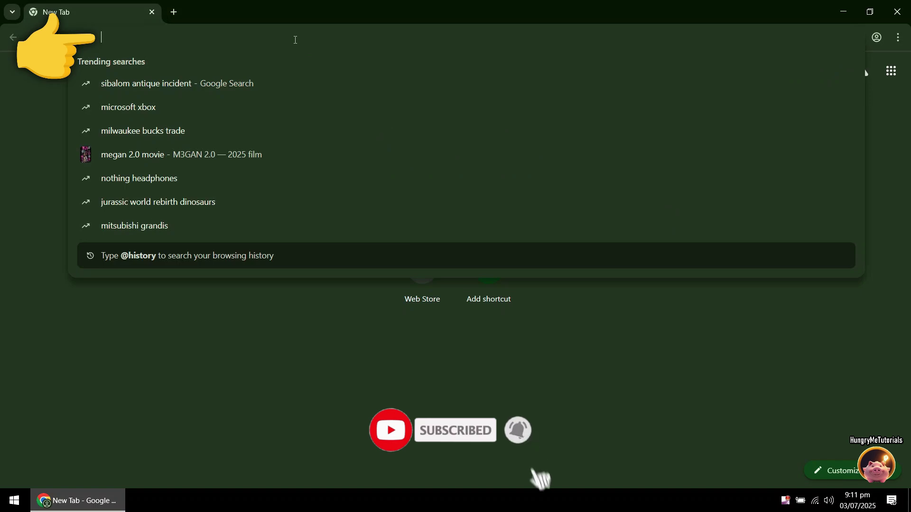
text(vnshare.top)
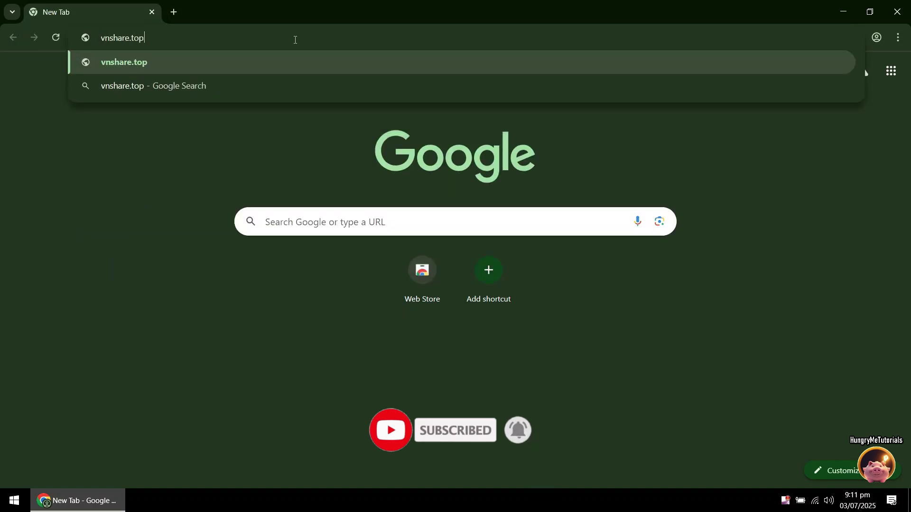
key(Return)
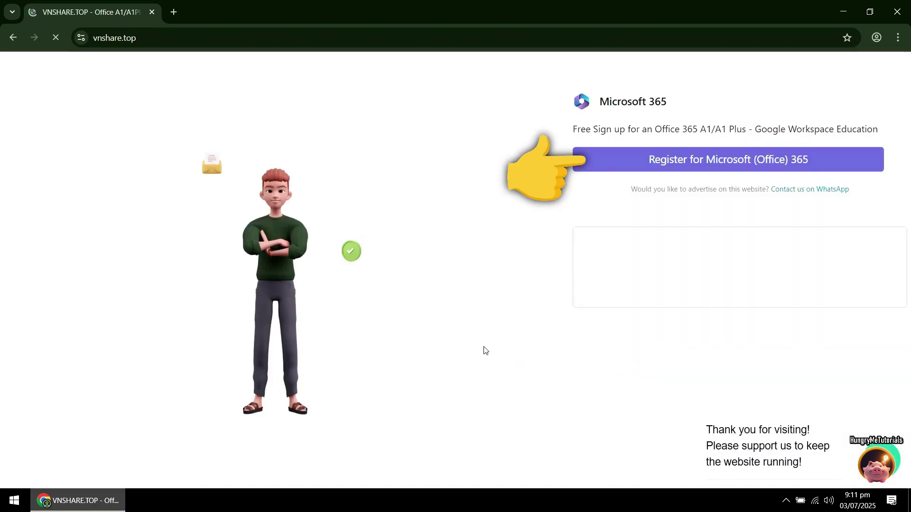
Open the Office registration form, choose Office 365 A1, enter a new user name and pick the only mail domain.
click(696, 164)
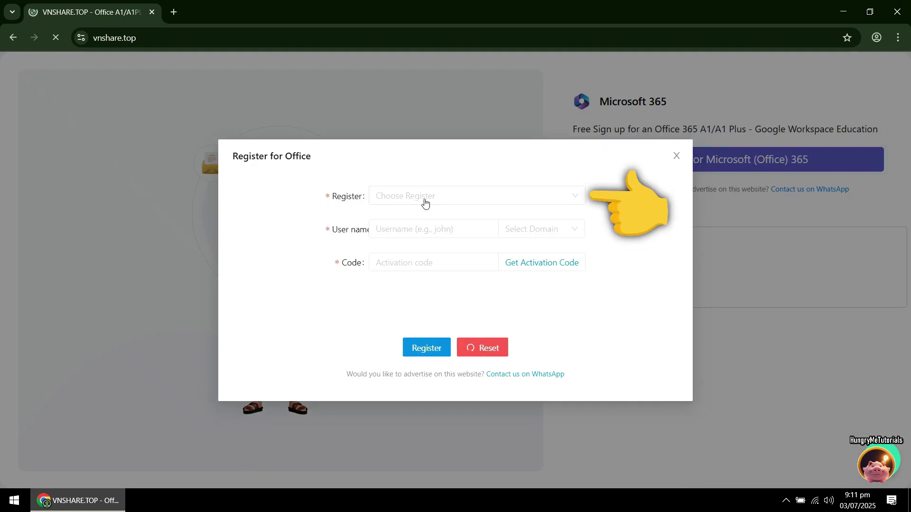
click(425, 200)
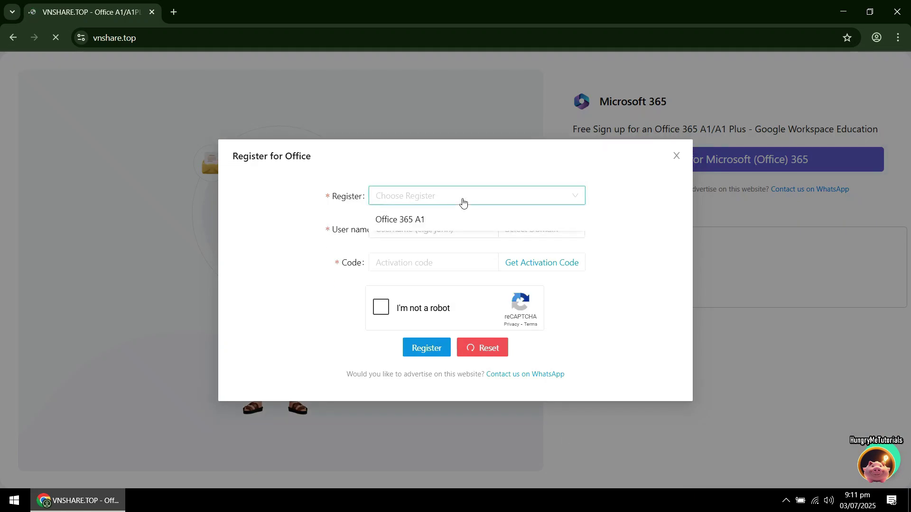
click(415, 223)
click(416, 229)
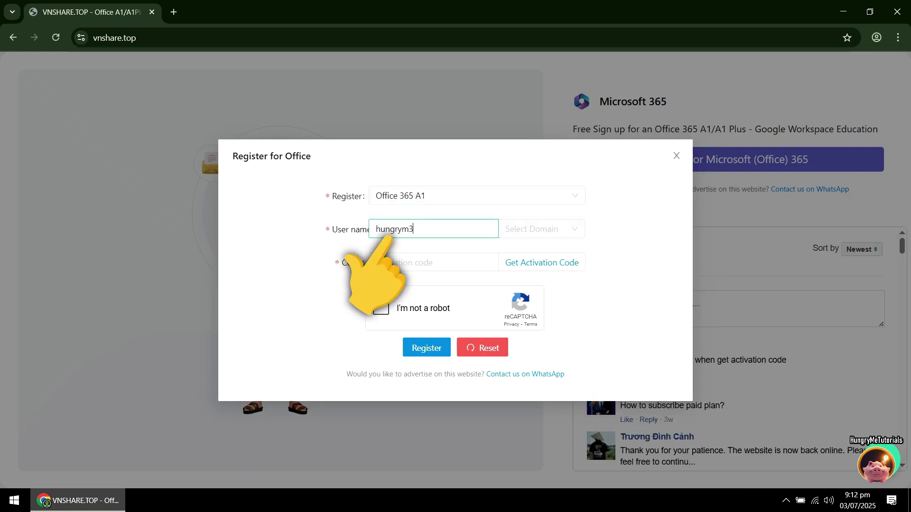
click(538, 229)
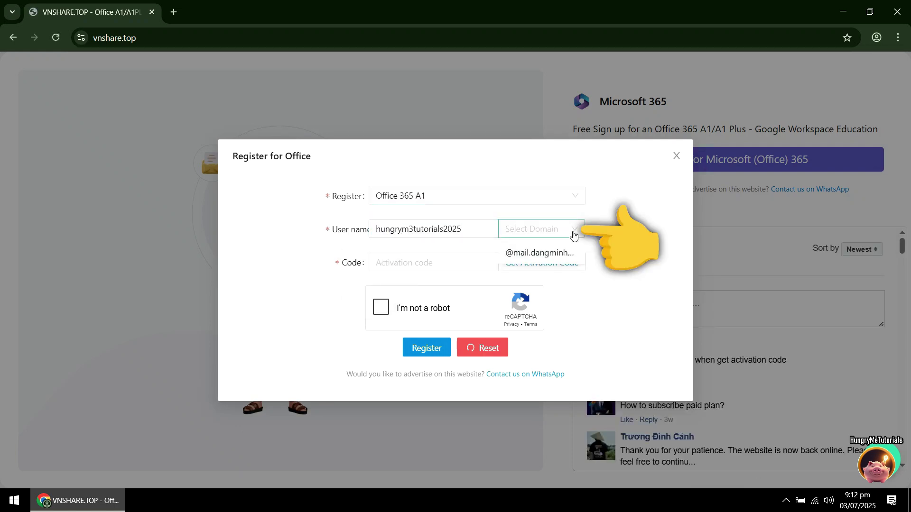
click(544, 254)
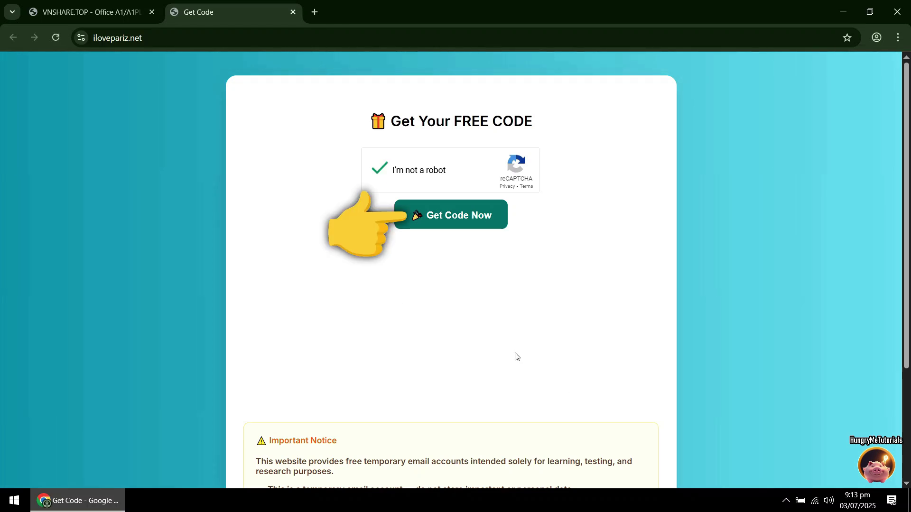
Generate a free activation code and copy it to the clipboard.
click(449, 228)
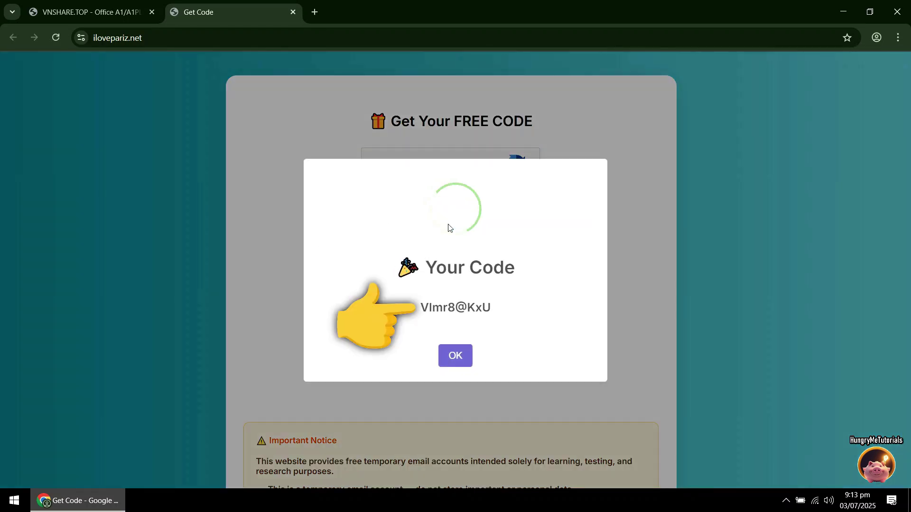
click(448, 310)
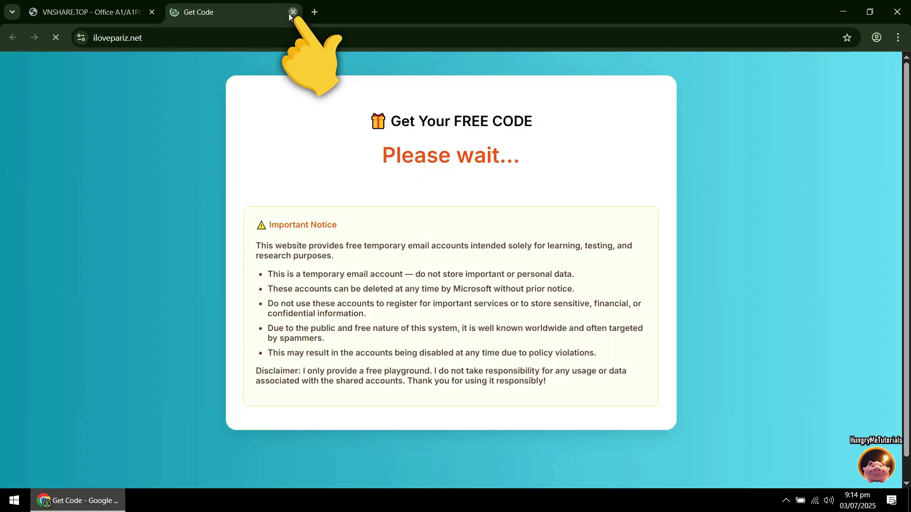
Close the Get Code tab, paste the activation code, pass the robot check and submit the registration.
click(293, 12)
click(397, 264)
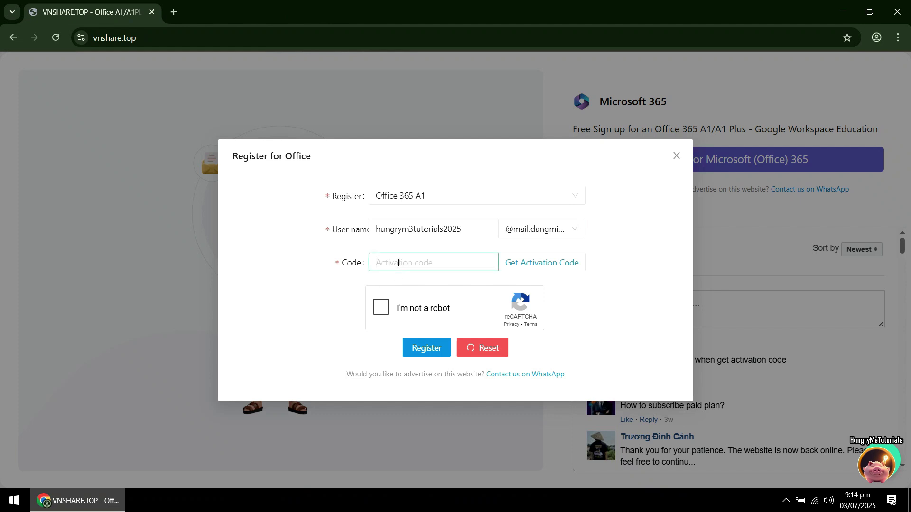
drag(433, 261, 374, 265)
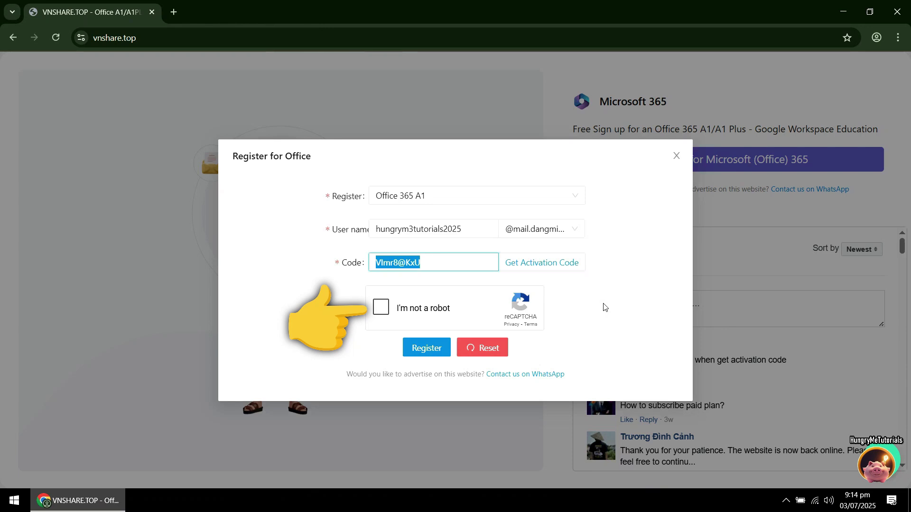
click(377, 304)
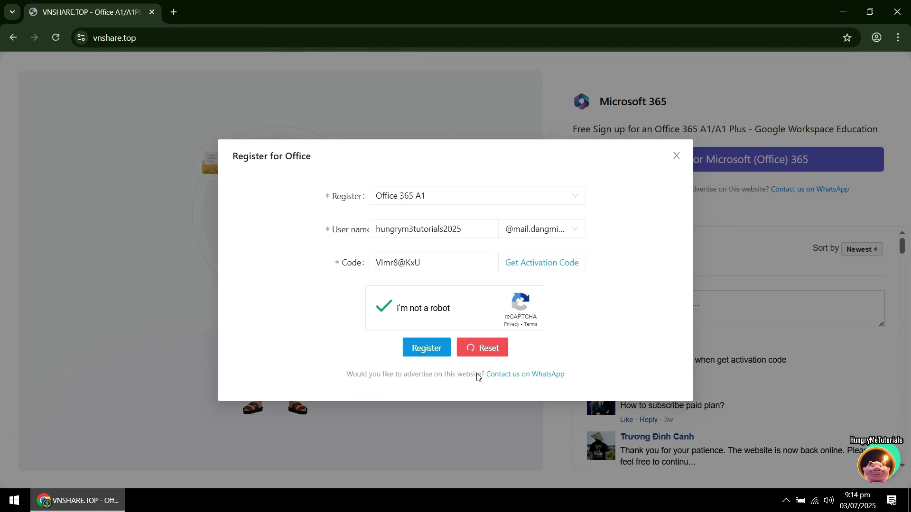
click(427, 350)
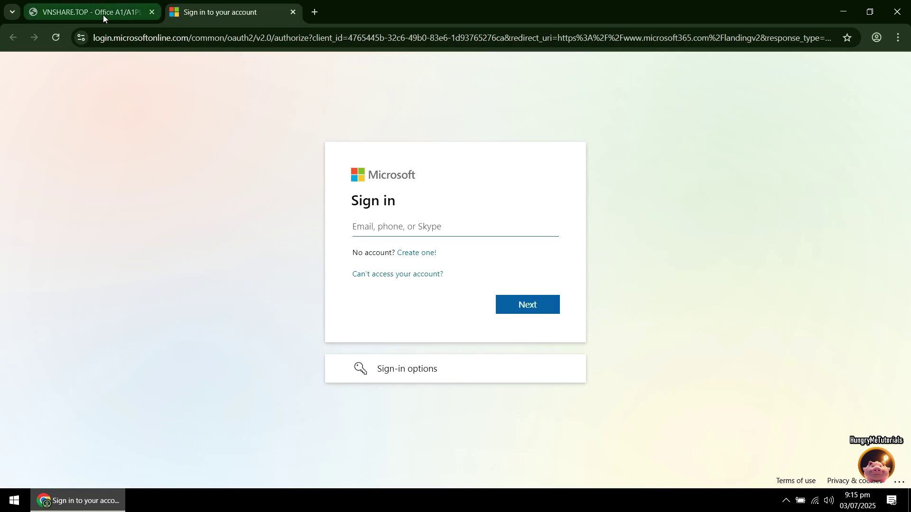
Copy the new account's email from VNShare into the Microsoft sign-in page and continue.
click(101, 14)
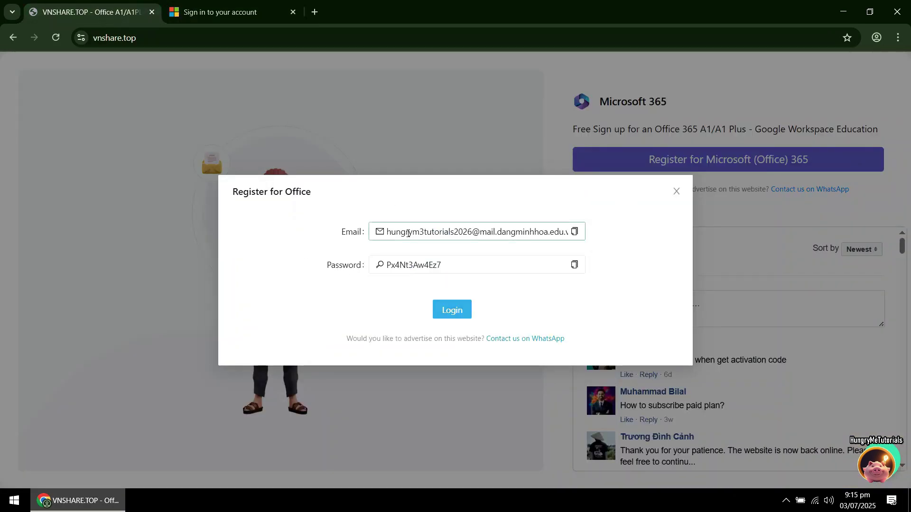
click(574, 232)
click(235, 13)
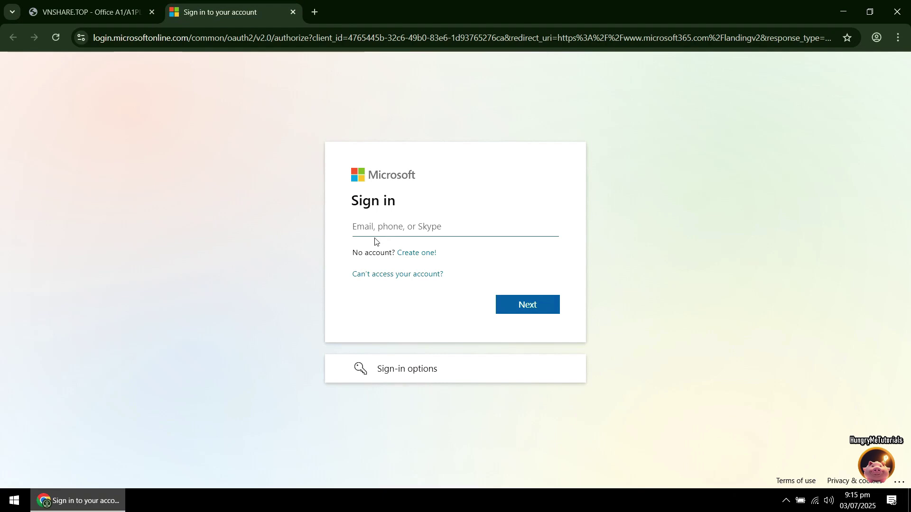
click(382, 226)
key(ctrl+v)
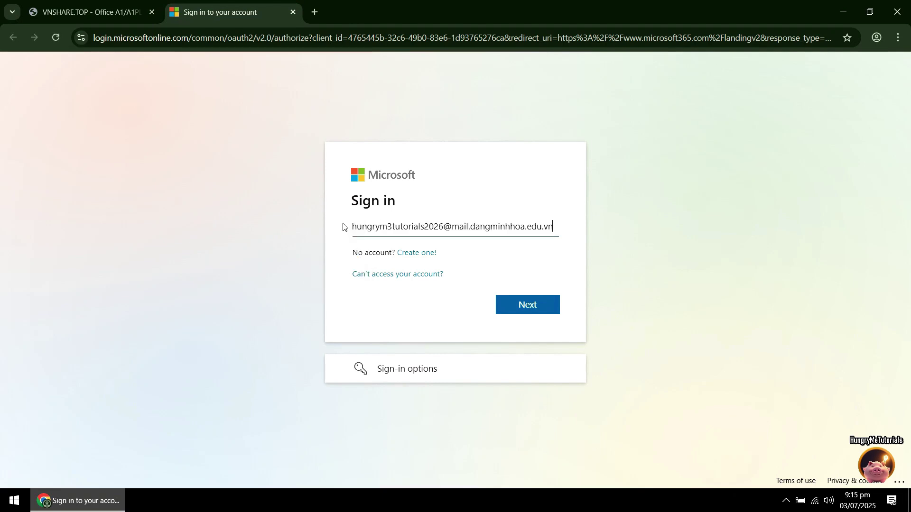
click(525, 313)
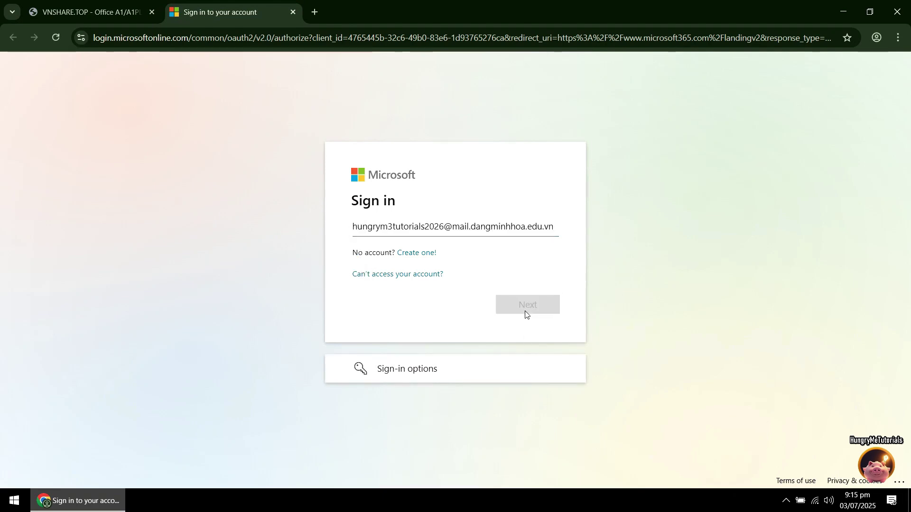
Copy the account password from VNShare, paste it into the password step and sign in.
click(78, 18)
click(575, 265)
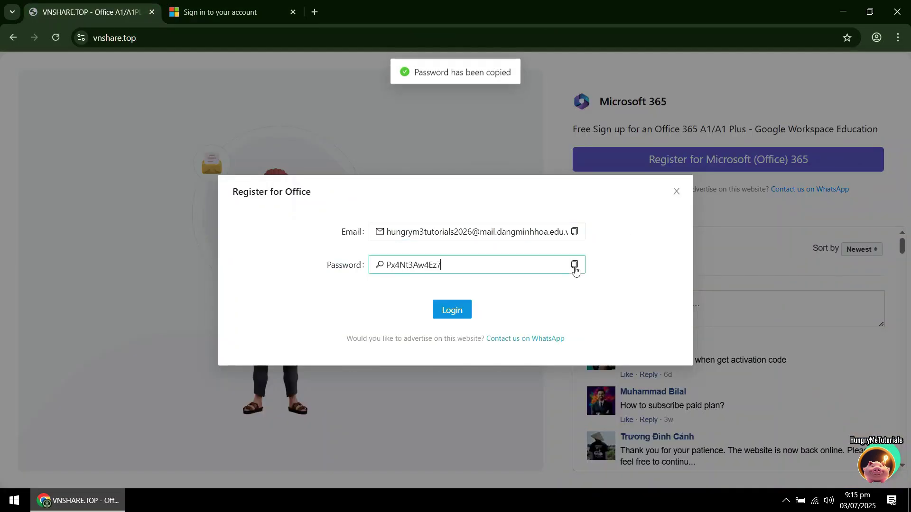
click(241, 15)
key(ctrl+v)
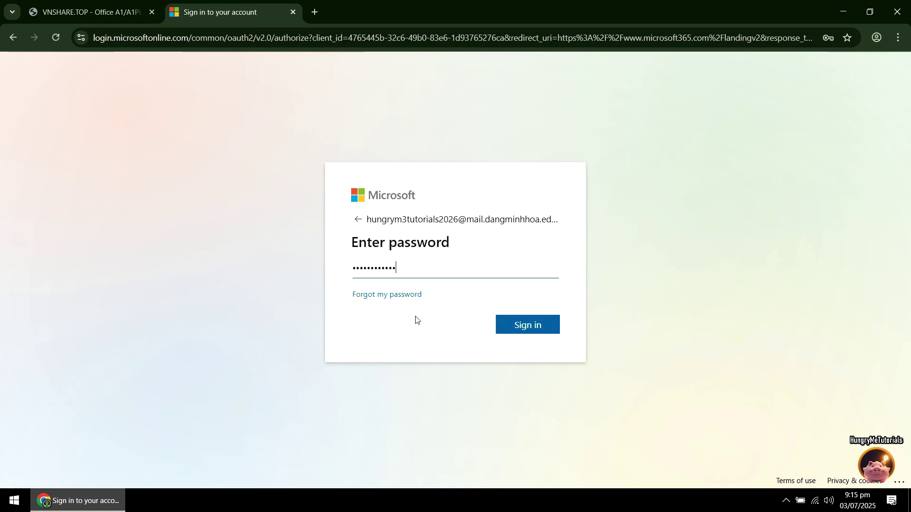
click(526, 326)
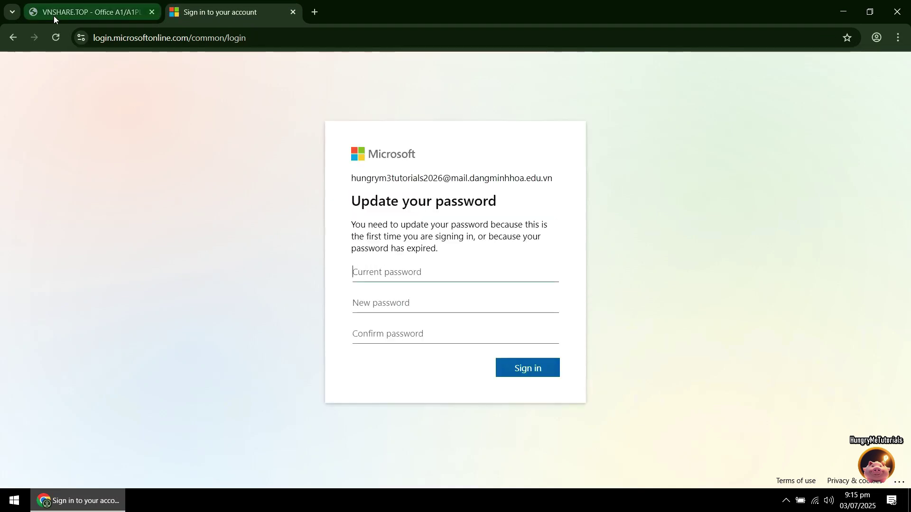
Paste the temporary password as current password, enter and confirm a new password, and submit.
click(65, 12)
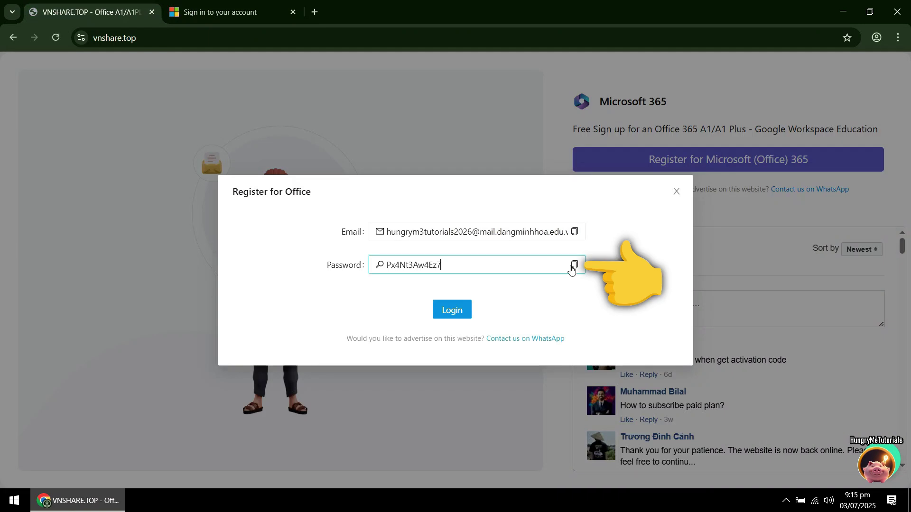
click(573, 267)
click(215, 16)
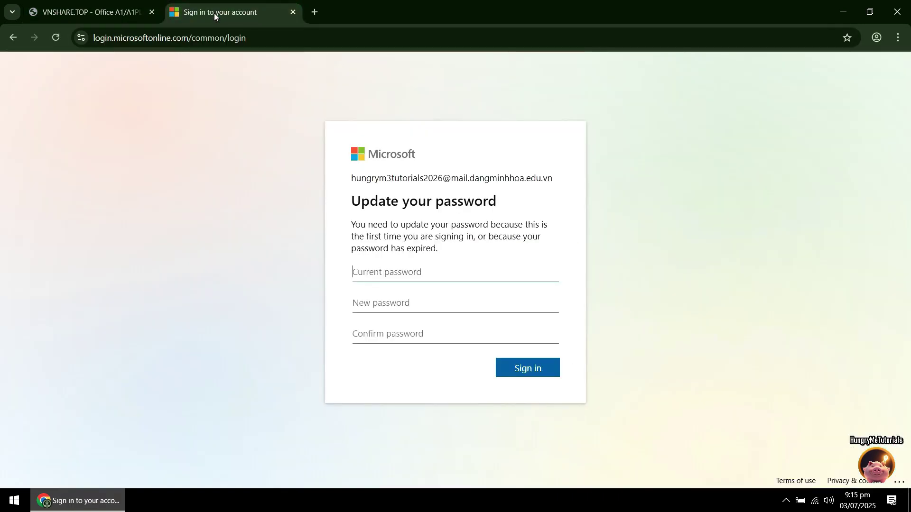
key(ctrl+v)
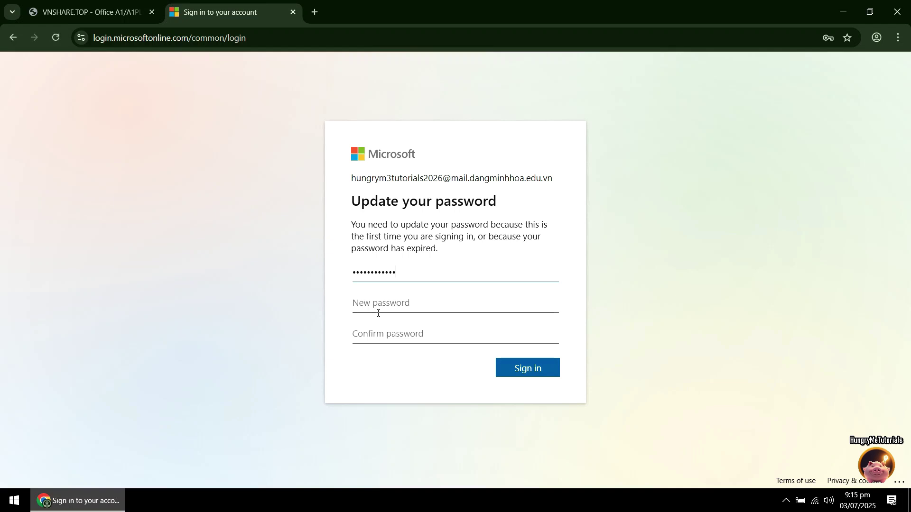
click(378, 313)
text(••)
key(Tab)
key(ctrl+v)
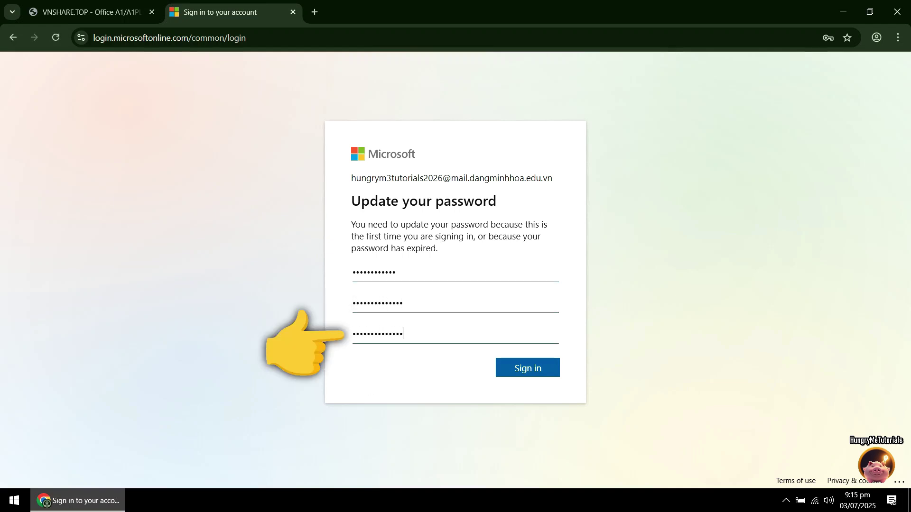
click(527, 372)
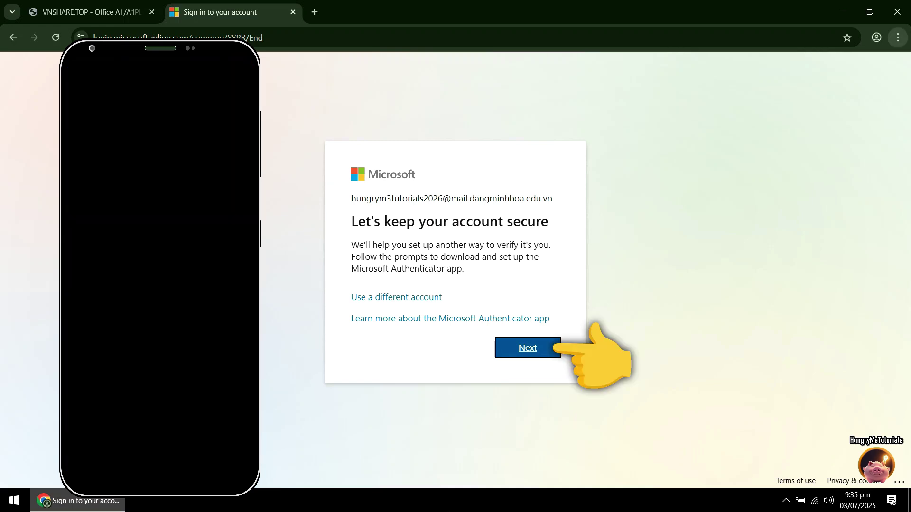
Proceed through the Authenticator setup pages until the registration QR code is shown for scanning.
click(535, 350)
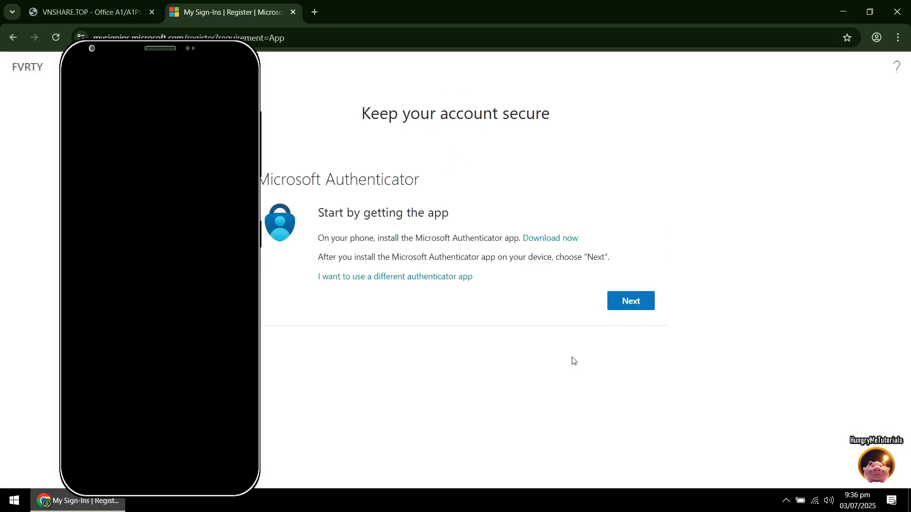
click(628, 306)
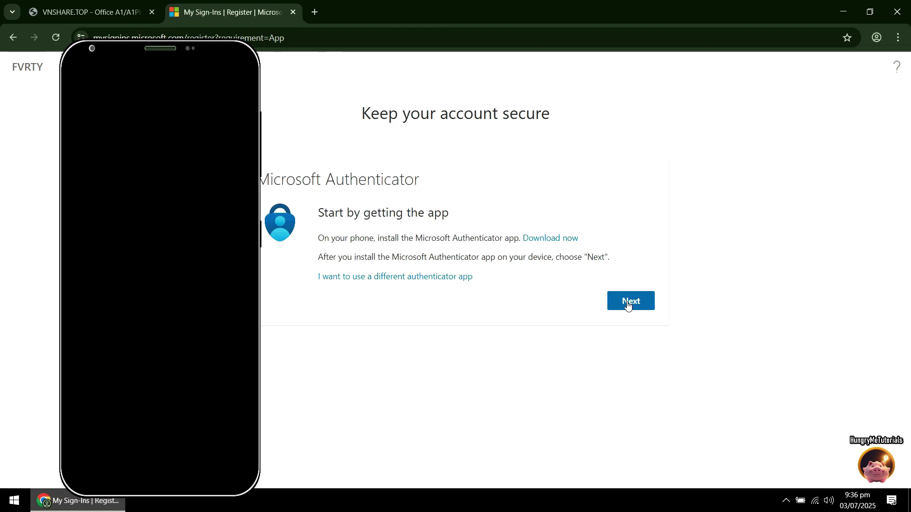
click(628, 306)
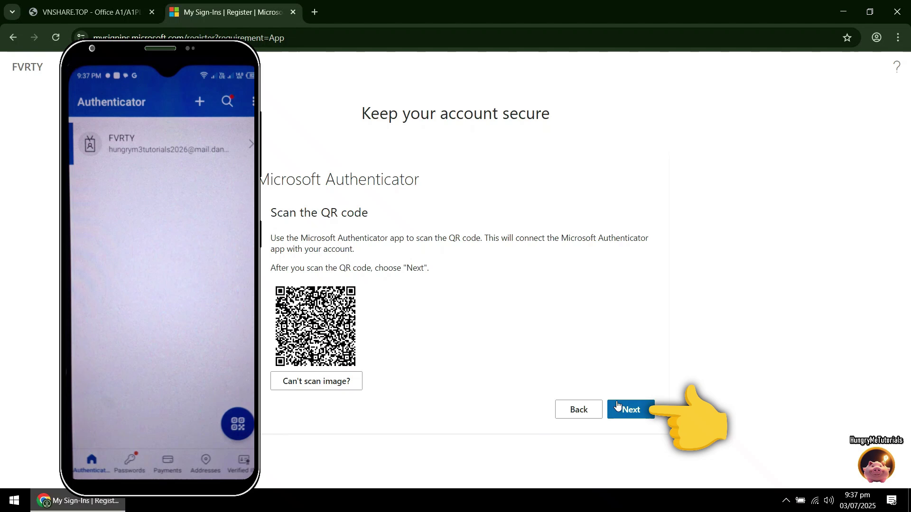
Confirm the QR scan, approve the test notification and finish Authenticator registration.
click(621, 406)
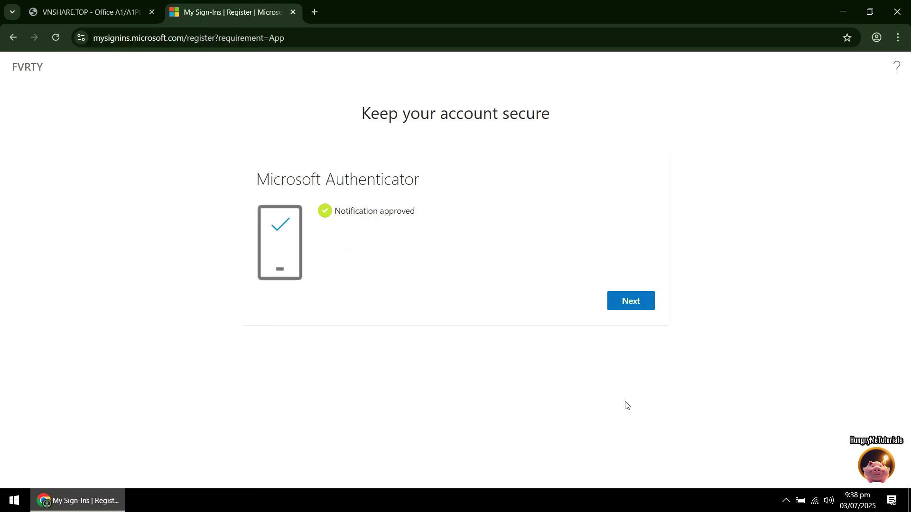
click(627, 301)
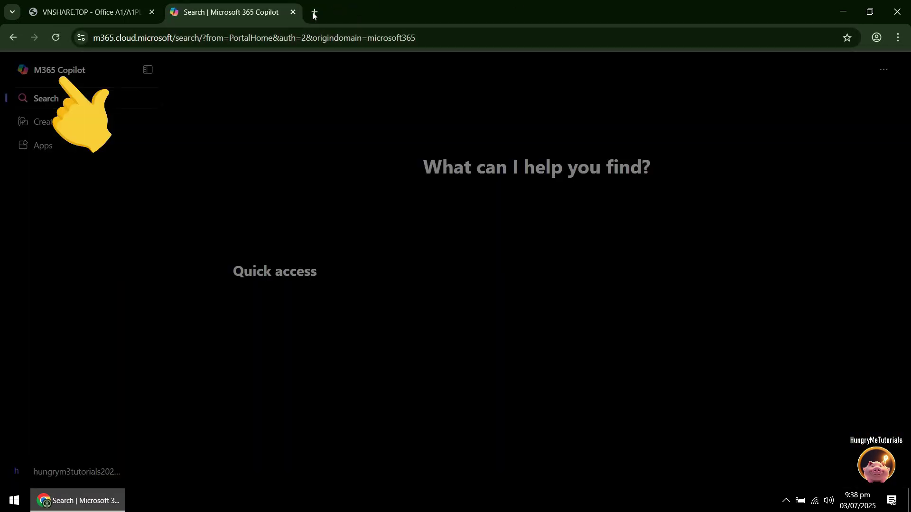
Open a new tab, close the Copilot and VNShare tabs, and go to onedrive.live.com.
click(314, 12)
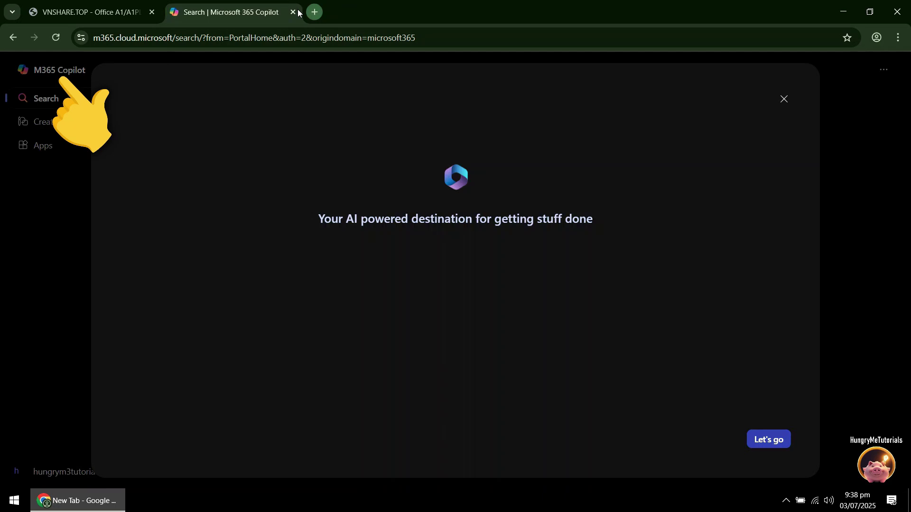
middle_click(179, 19)
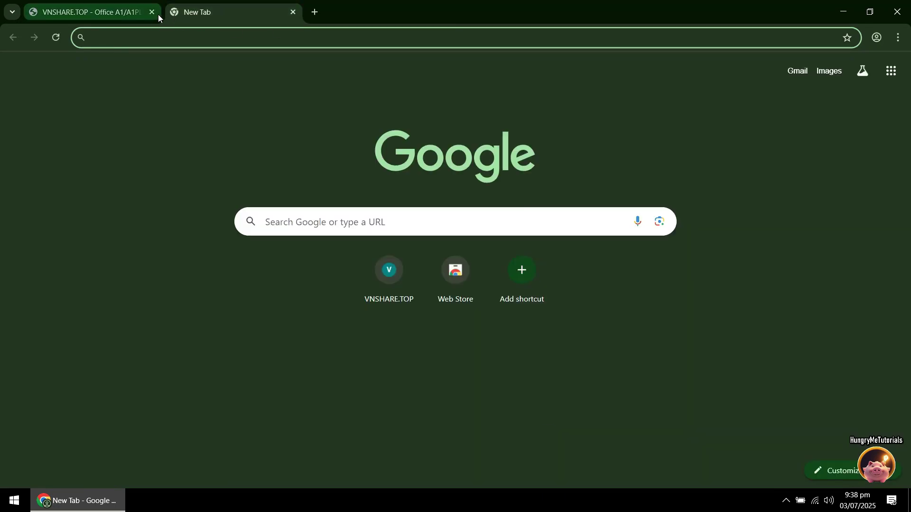
click(152, 12)
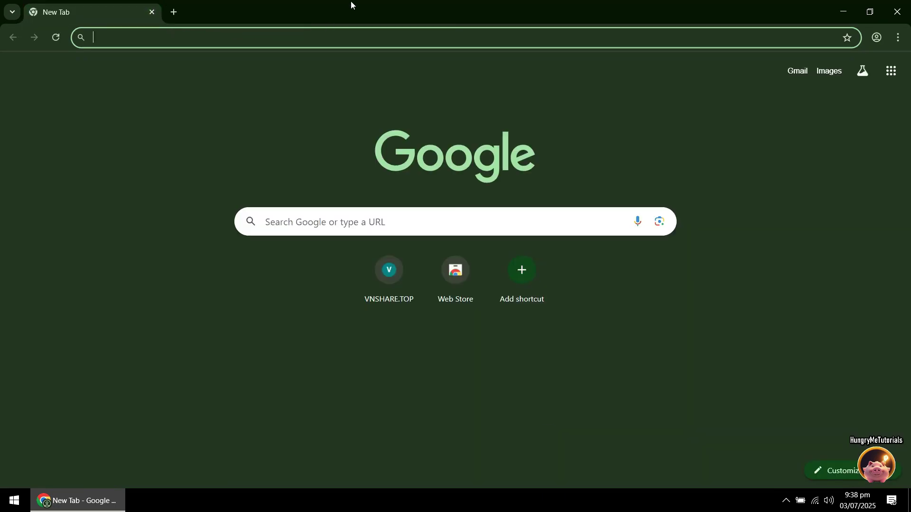
text(onedrive.live.com)
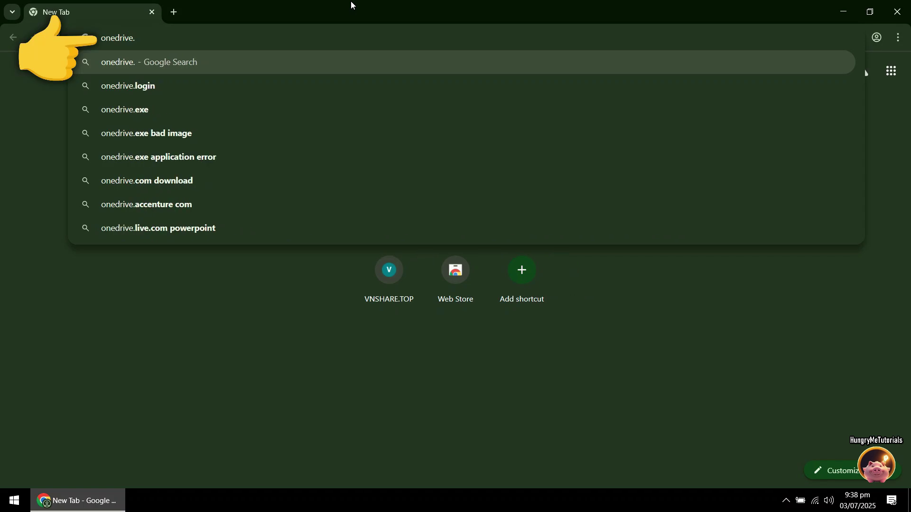
key(Return)
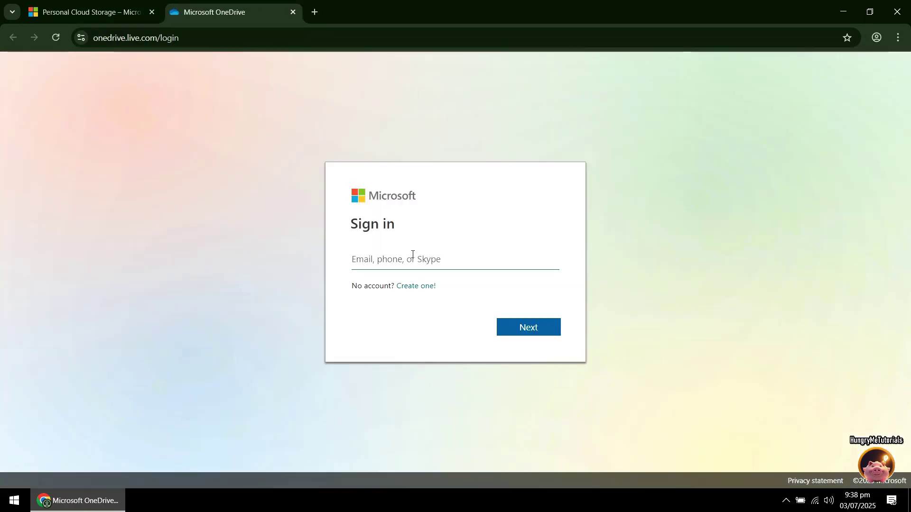
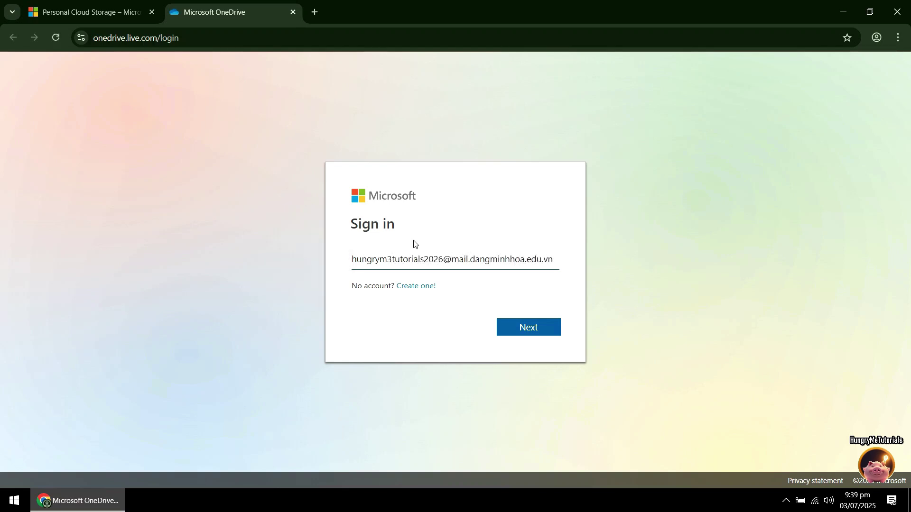
Sign in to OneDrive with the account email and open the ready OneDrive Home.
click(548, 334)
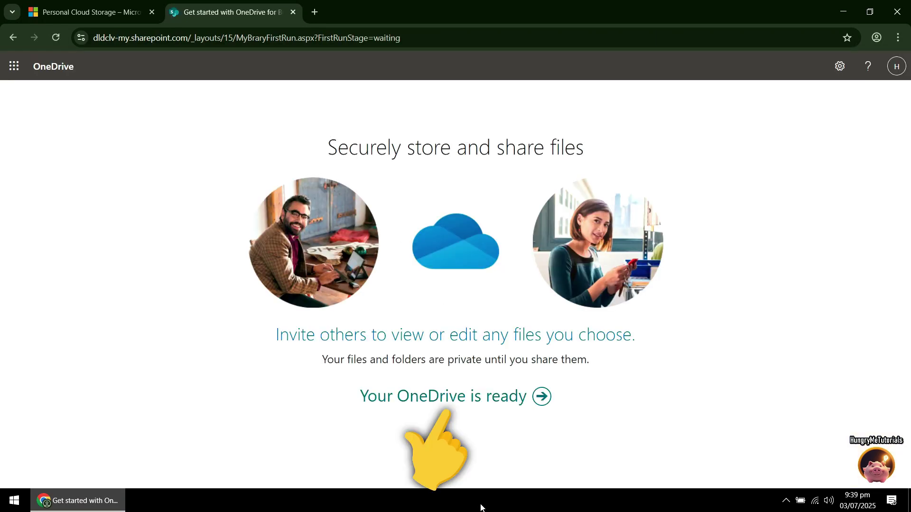
click(448, 401)
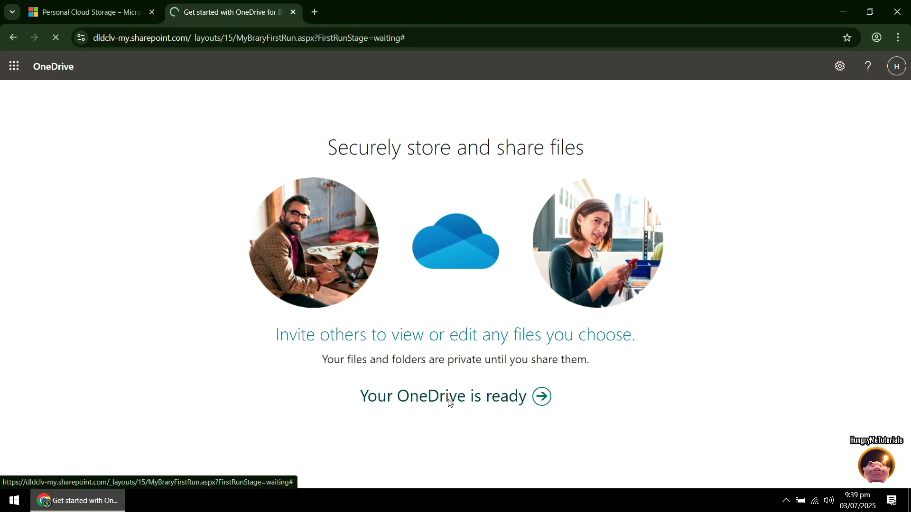